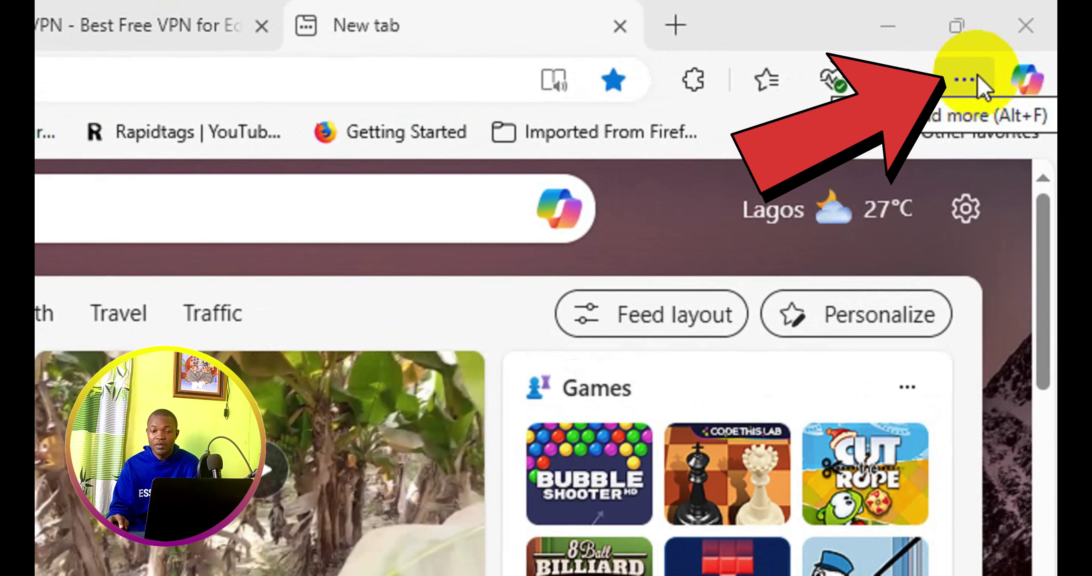
Step: Open the Microsoft Edge Add-ons store from the browser's extensions and search it for "vpn"
click(996, 53)
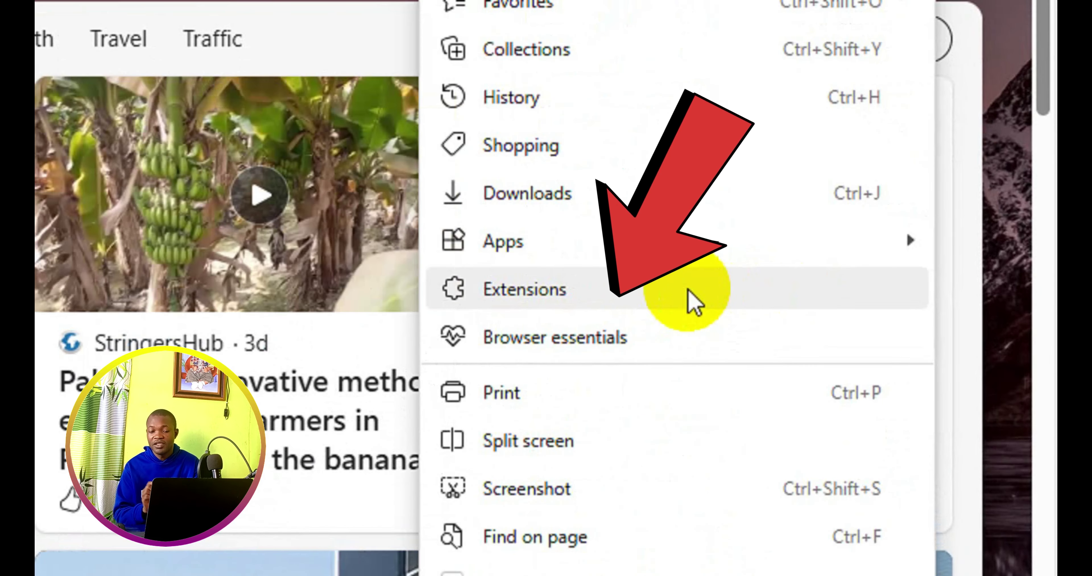
click(690, 296)
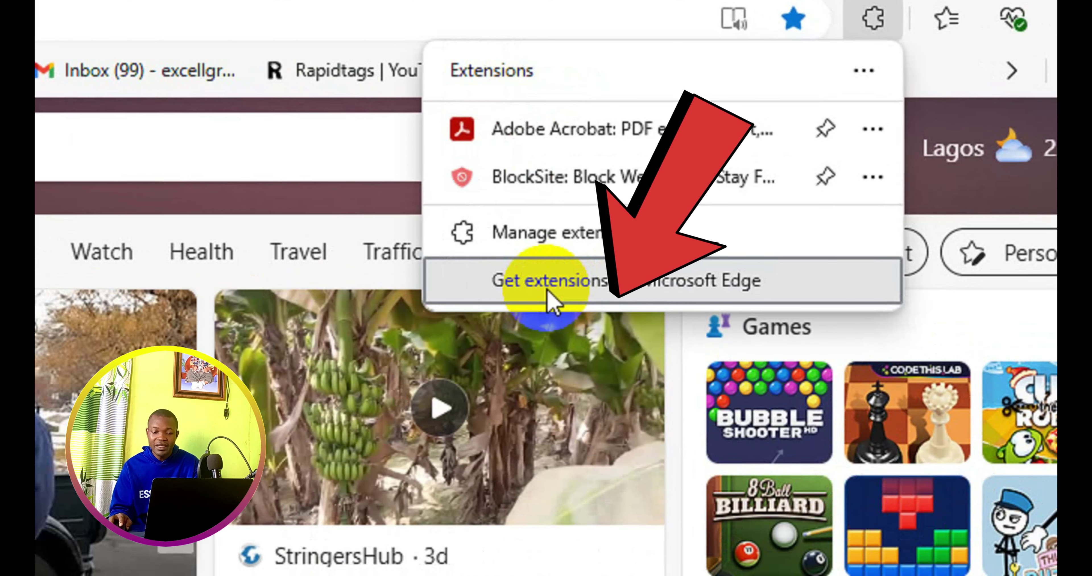
click(548, 293)
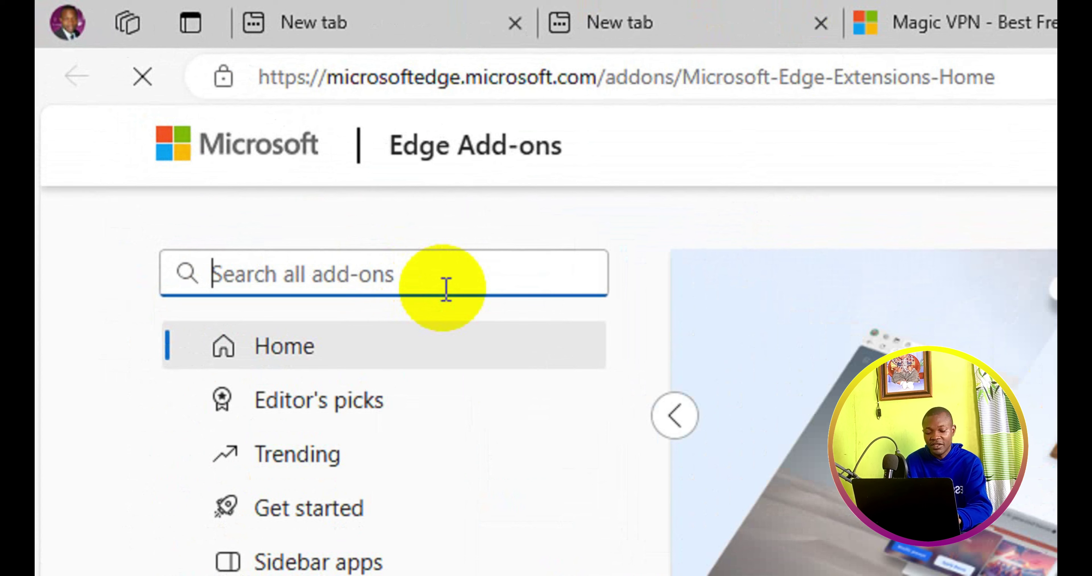
text(vpn)
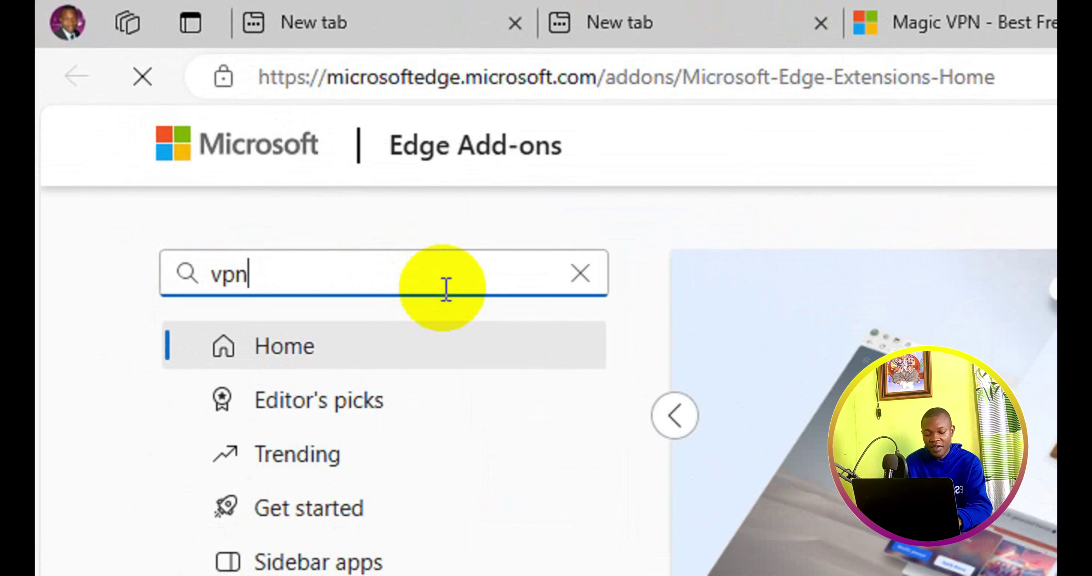
key(Return)
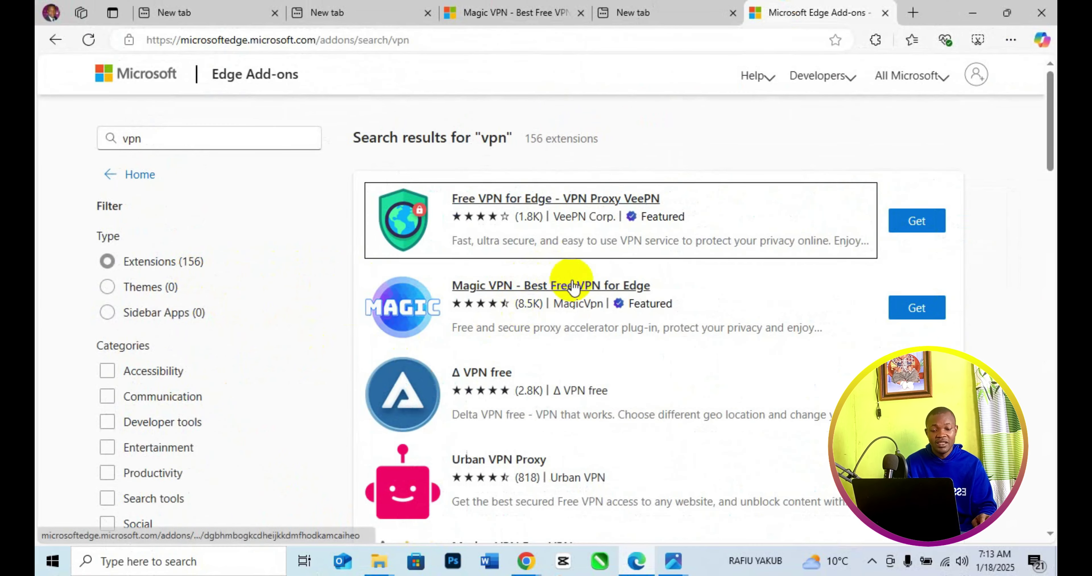
Step: Browse the VPN search results and open the details page of Free VPN Proxy - 1VPN
scroll(606, 301, down, 10)
scroll(610, 317, down, 5)
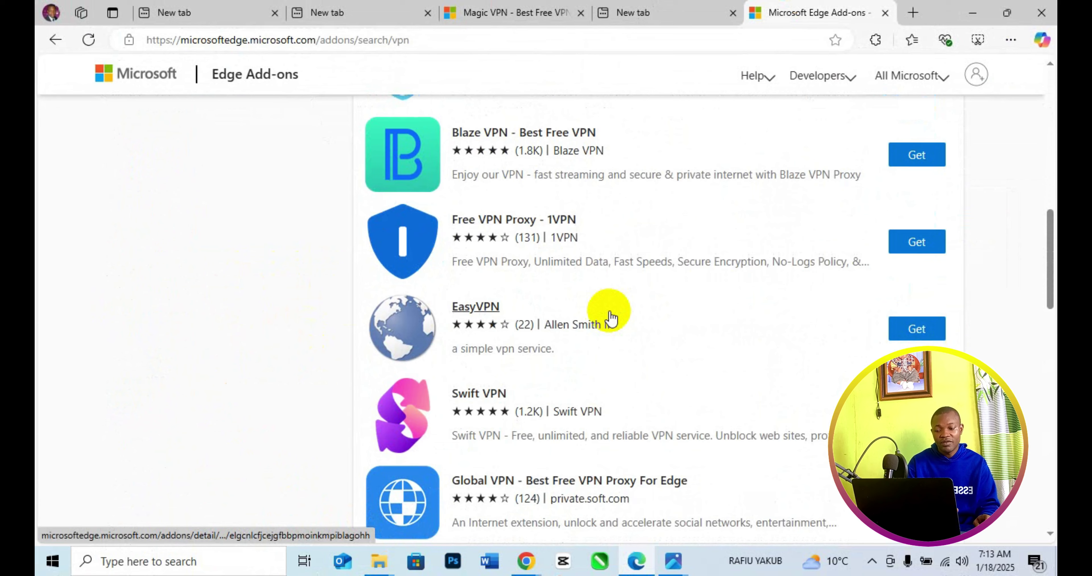
scroll(611, 316, up, 2)
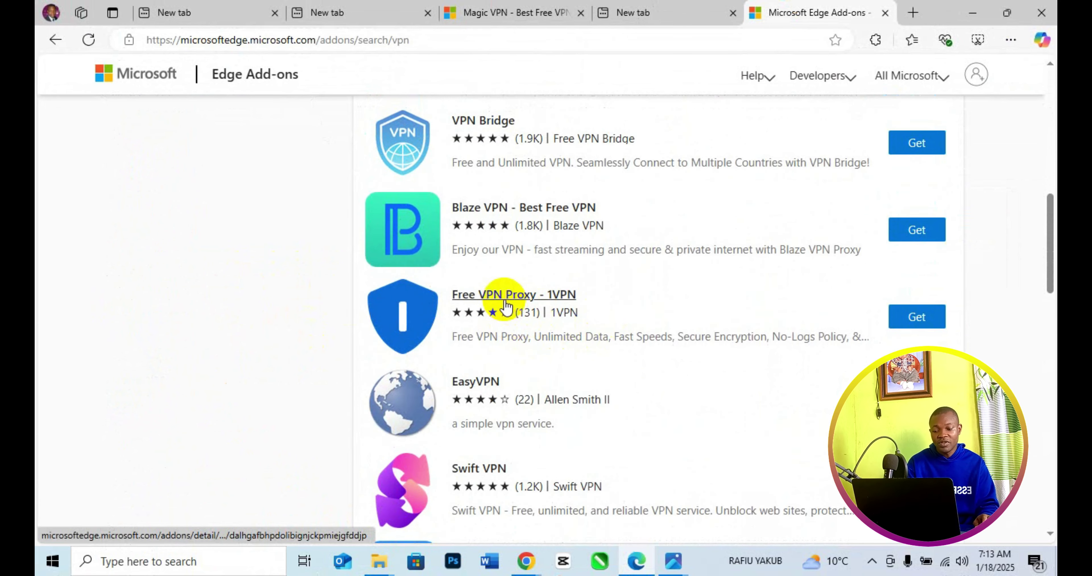
double_click(516, 300)
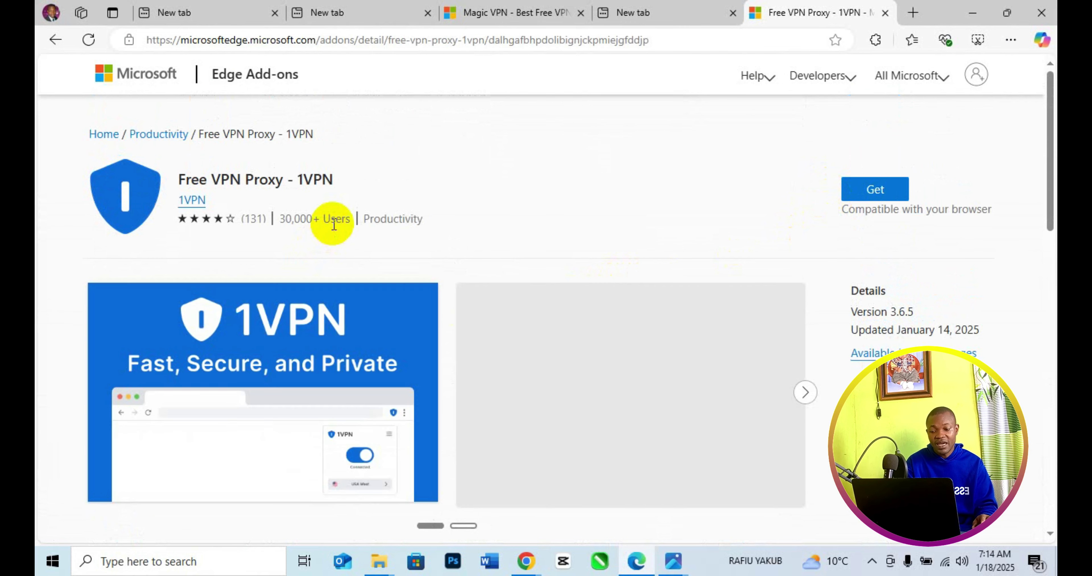
Step: Examine the 1VPN add-on's user count, ratings, preview images and full description
drag(352, 220, 272, 238)
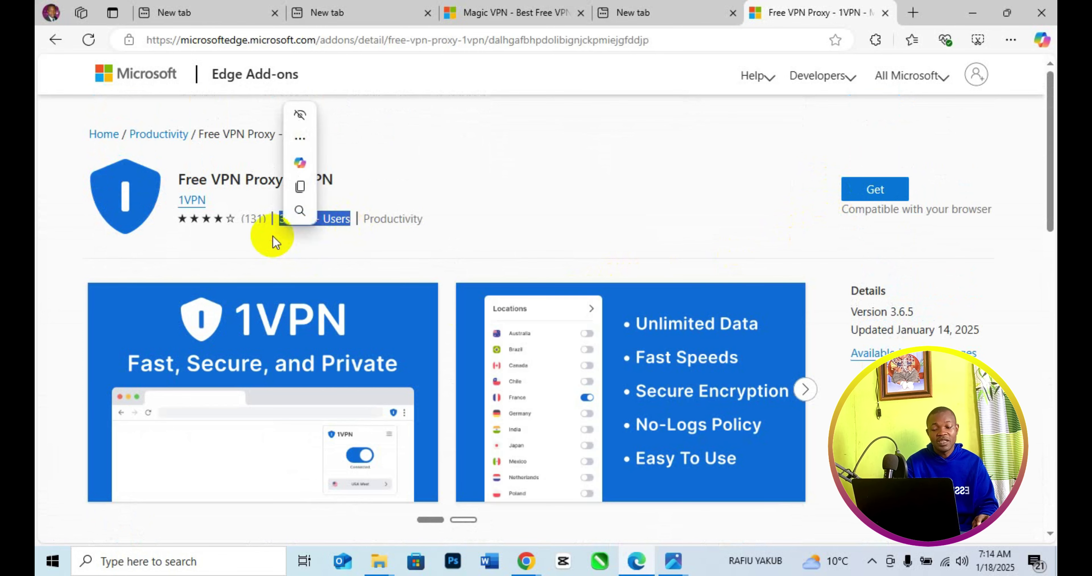
drag(248, 225, 268, 233)
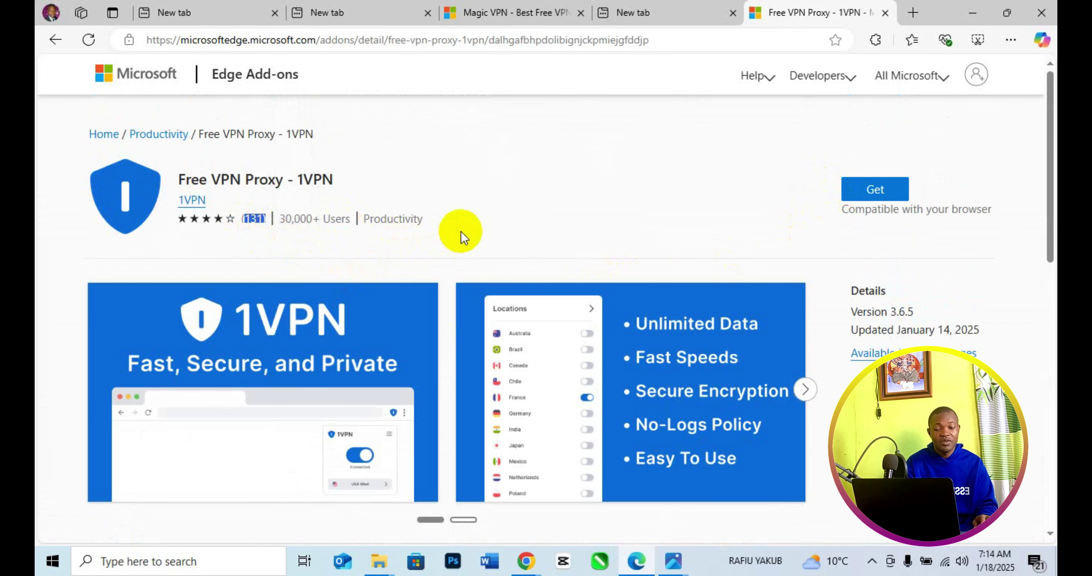
scroll(459, 237, down, 3)
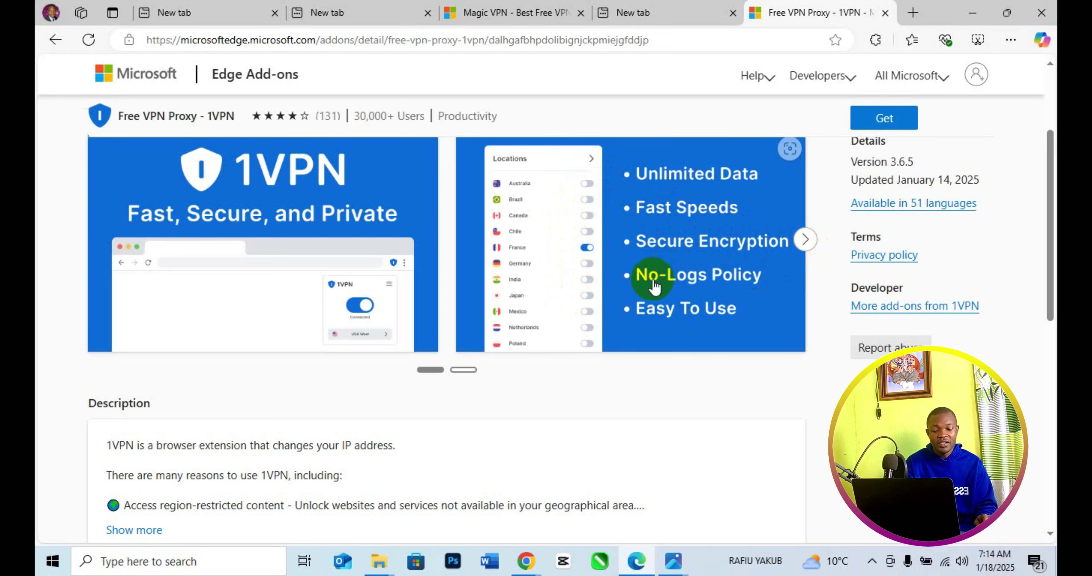
click(804, 240)
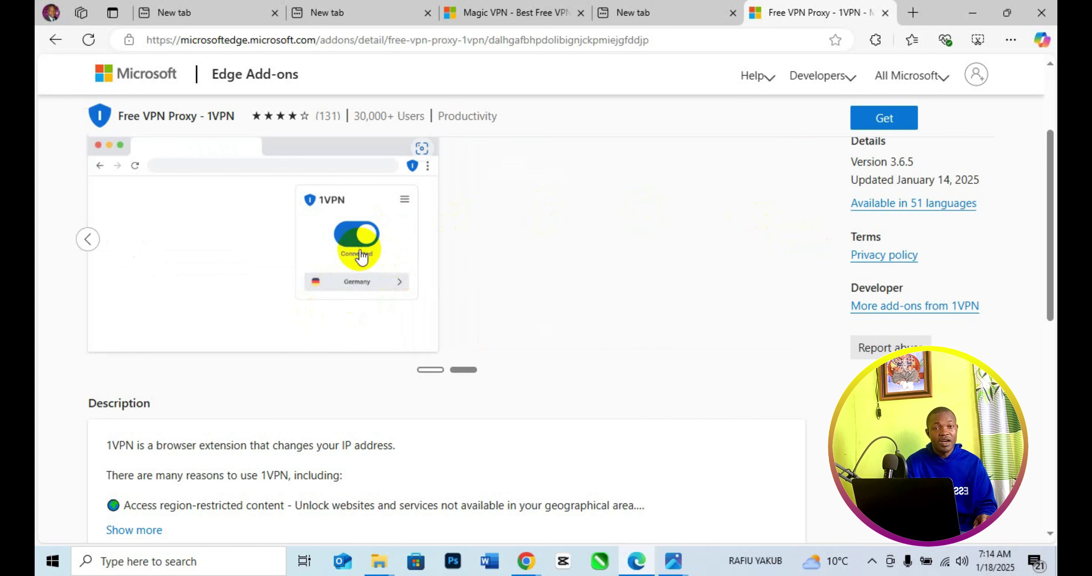
scroll(512, 260, down, 5)
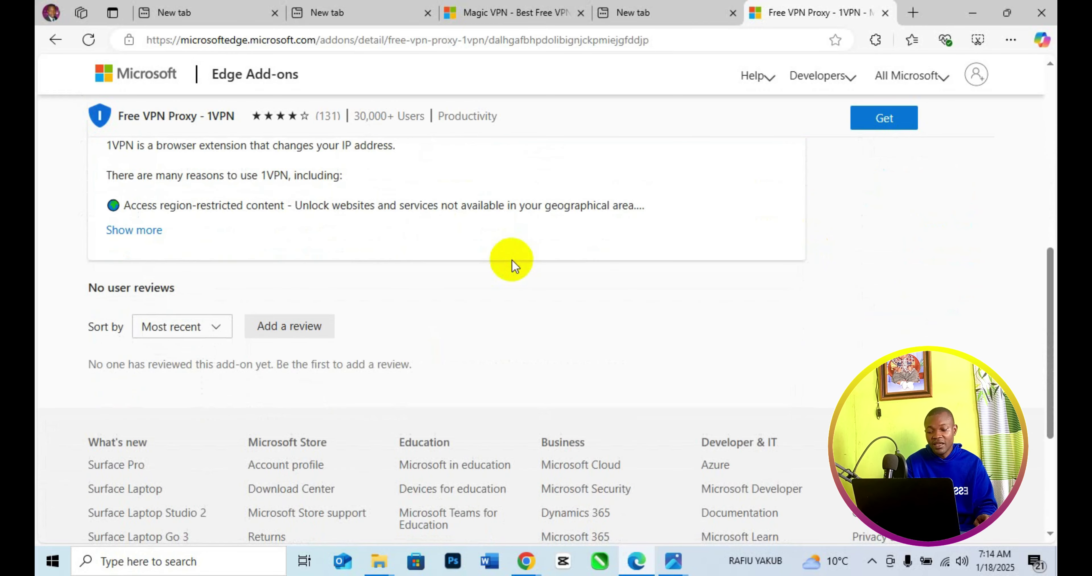
click(120, 230)
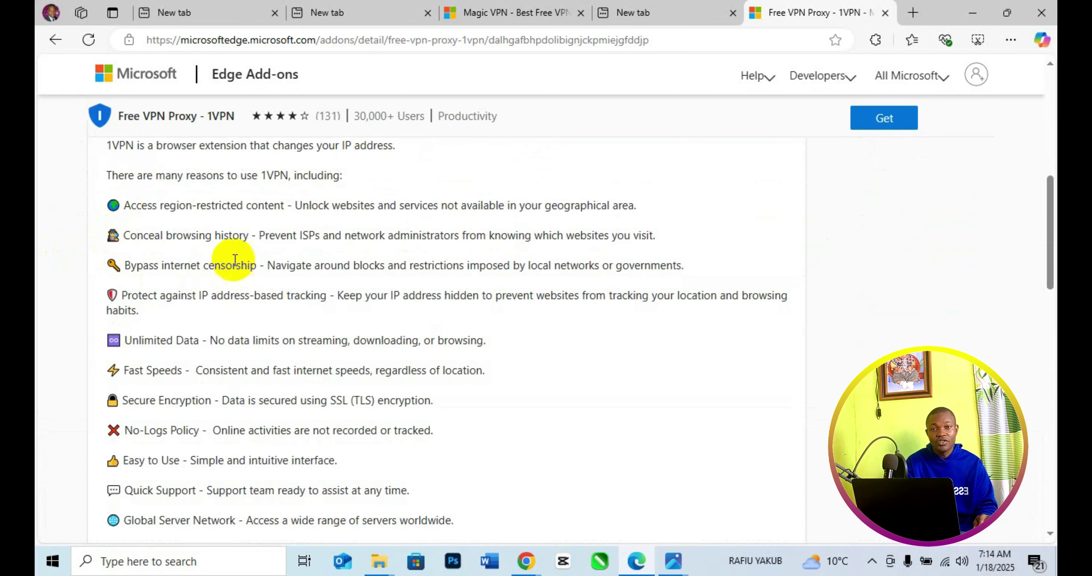
scroll(240, 289, down, 5)
scroll(242, 293, down, 9)
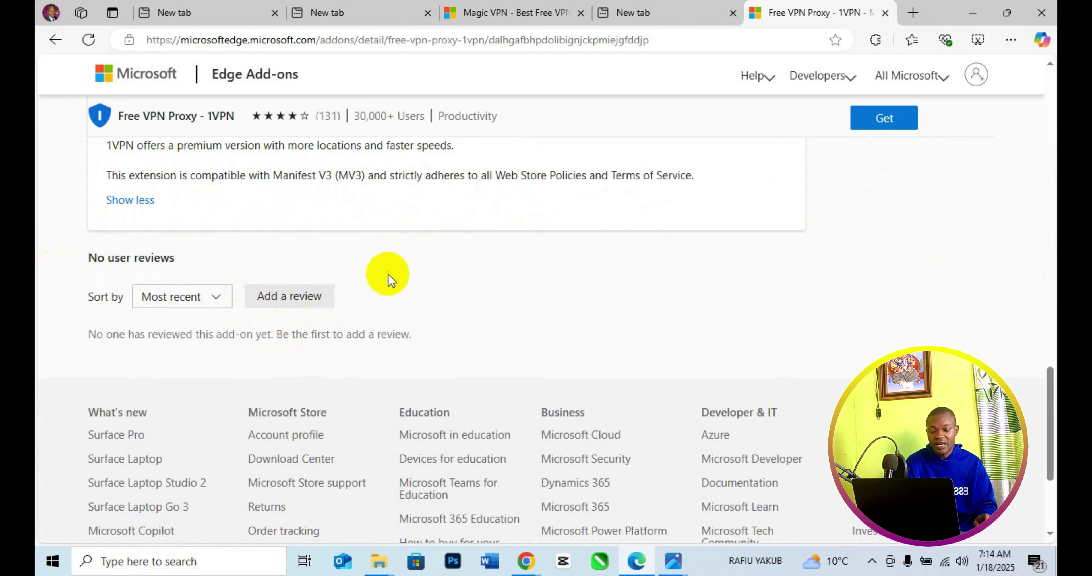
scroll(375, 284, up, 6)
scroll(341, 249, up, 3)
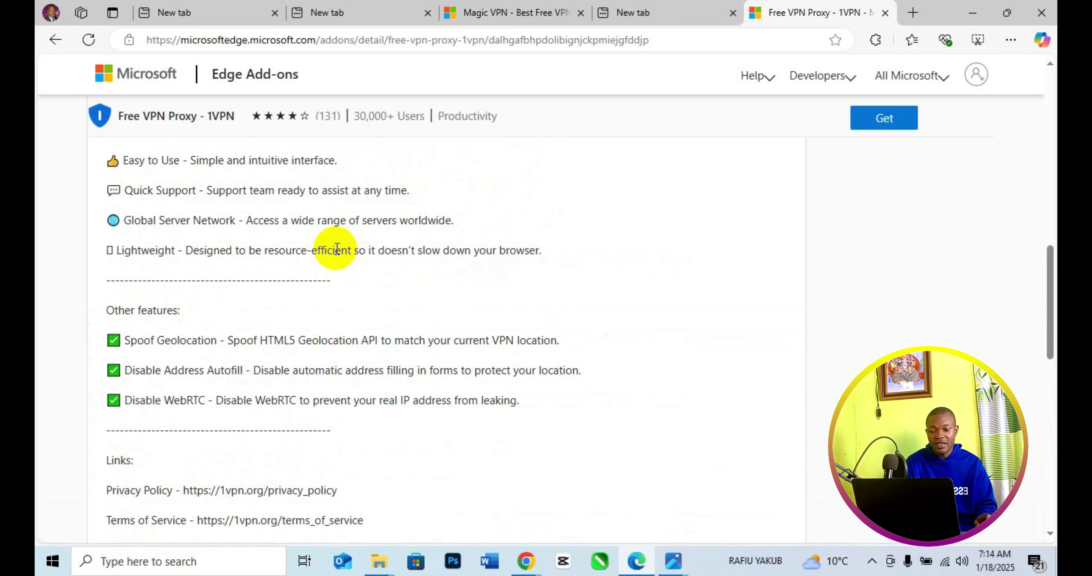
scroll(433, 267, up, 14)
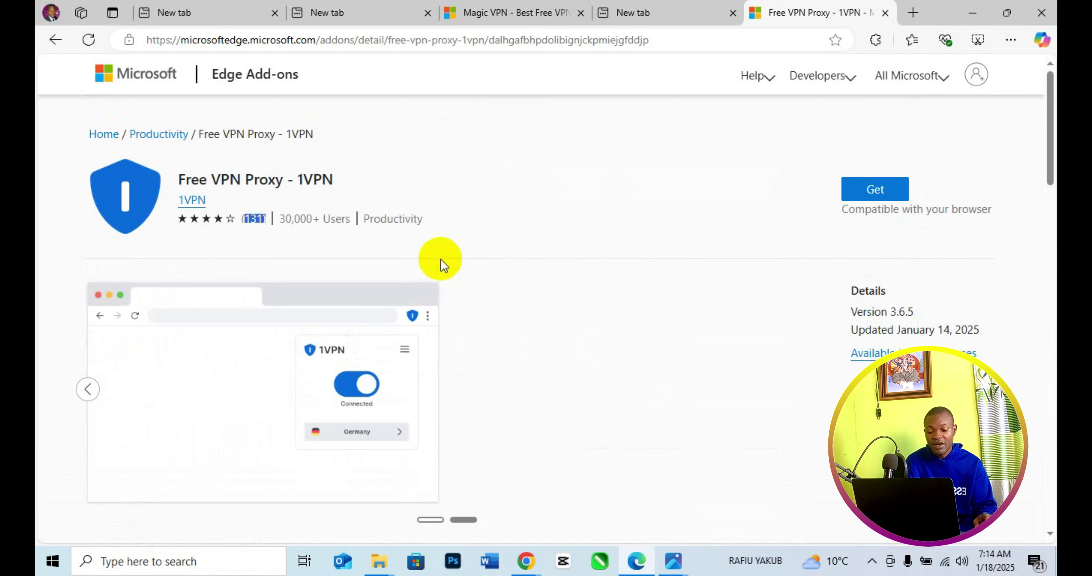
Step: Add the Free VPN Proxy - 1VPN extension to the browser and close its installation page
click(878, 195)
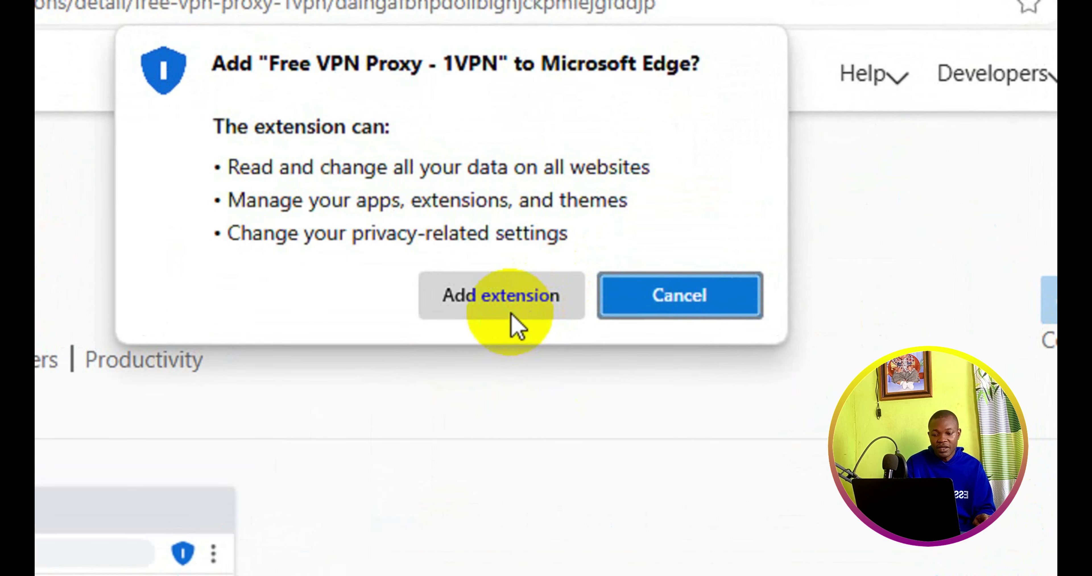
click(510, 296)
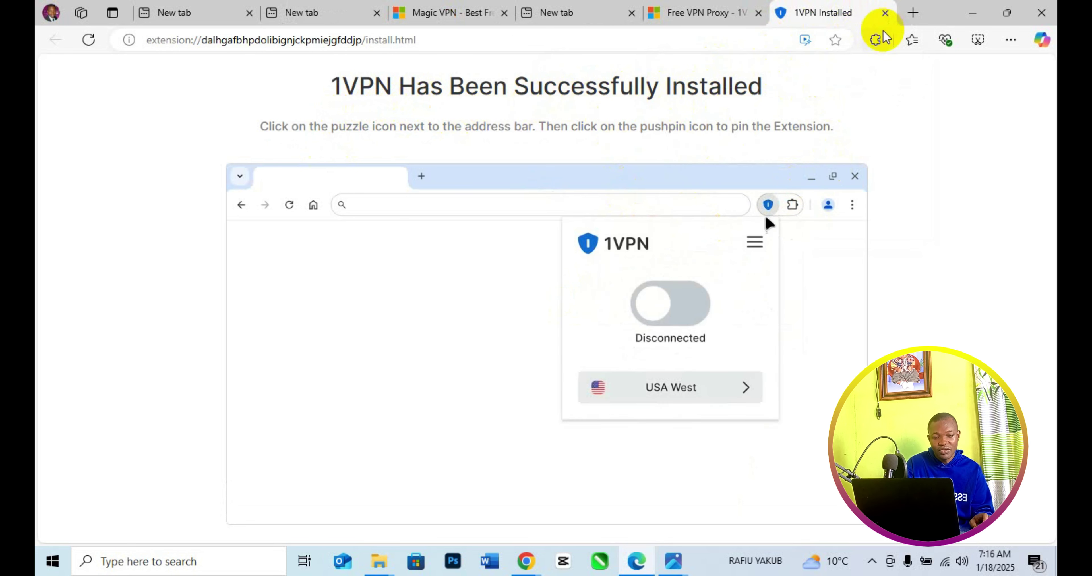
key(ctrl+w)
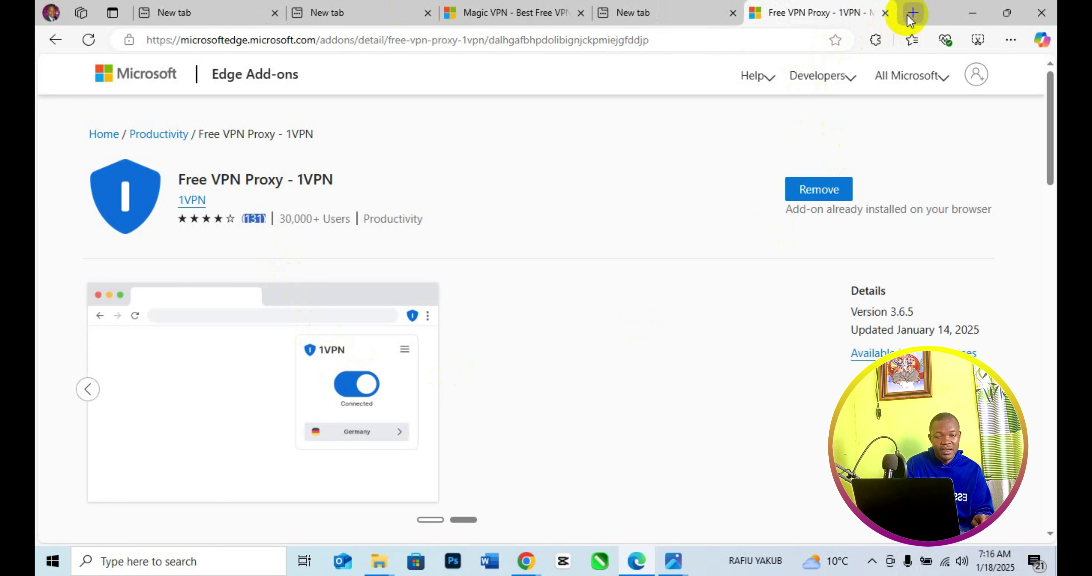
Step: Open a new tab and pin the Free VPN Proxy - 1VPN extension beside the address bar
click(911, 14)
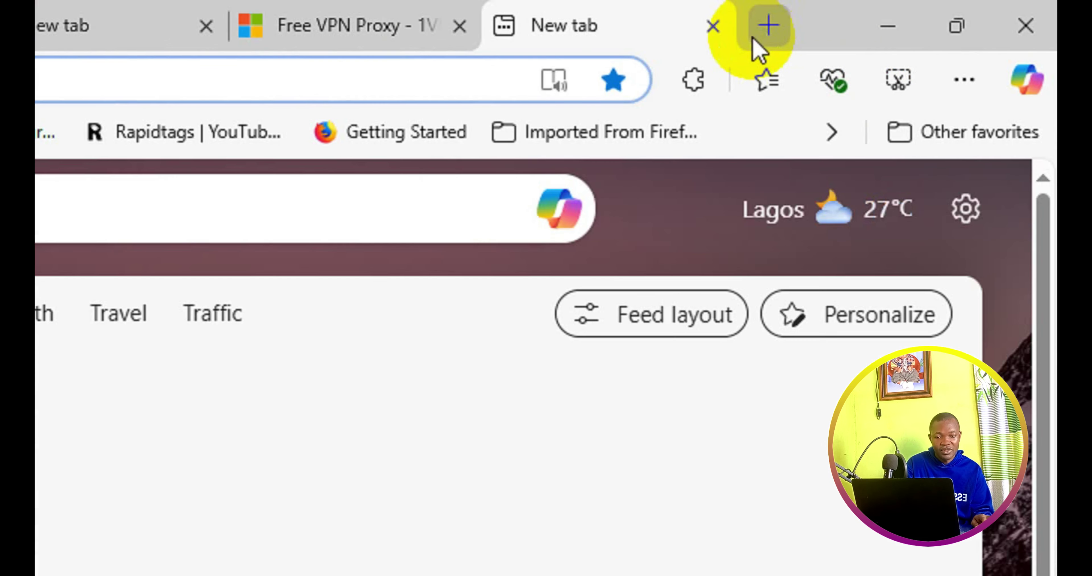
click(701, 84)
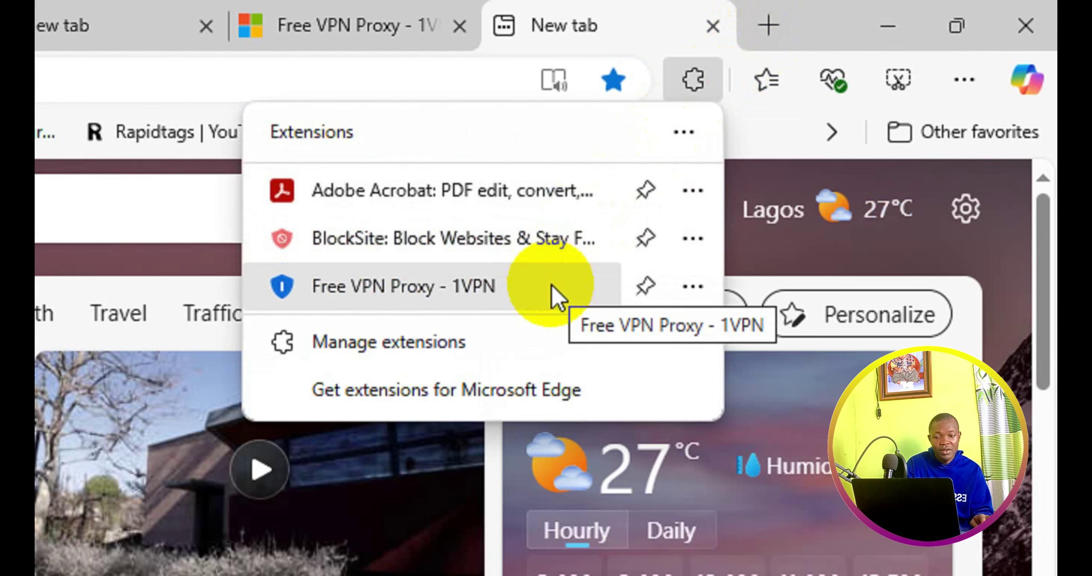
click(638, 289)
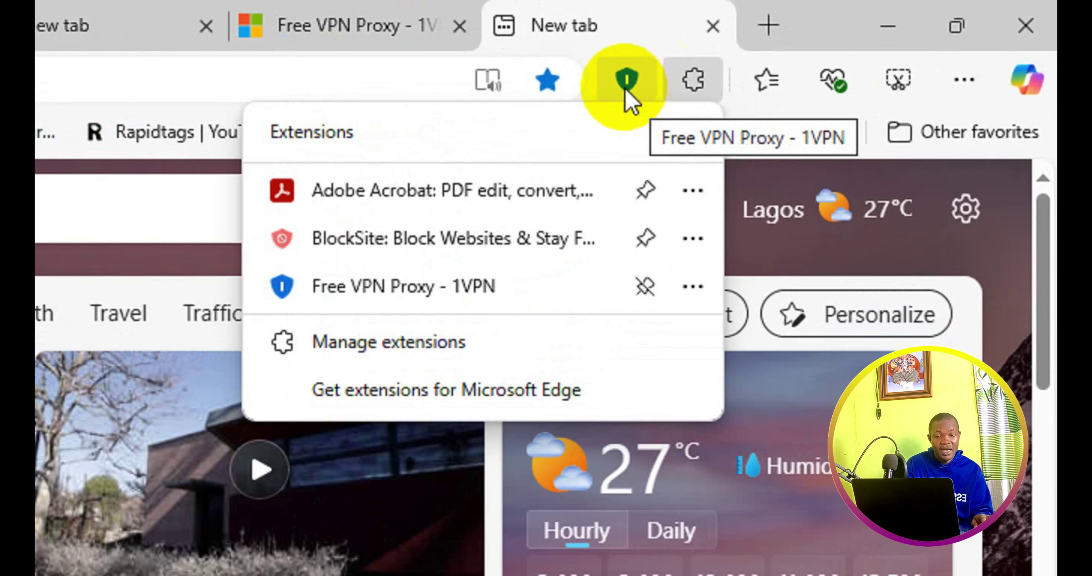
click(604, 47)
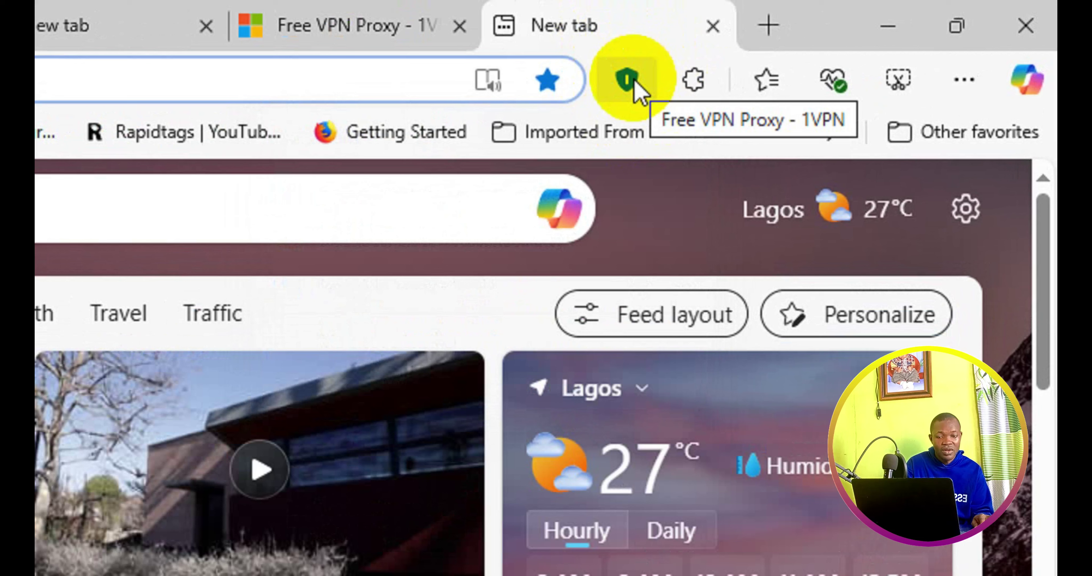
Step: Open the pinned 1VPN extension and turn on the VPN connection with the USA West location
click(634, 83)
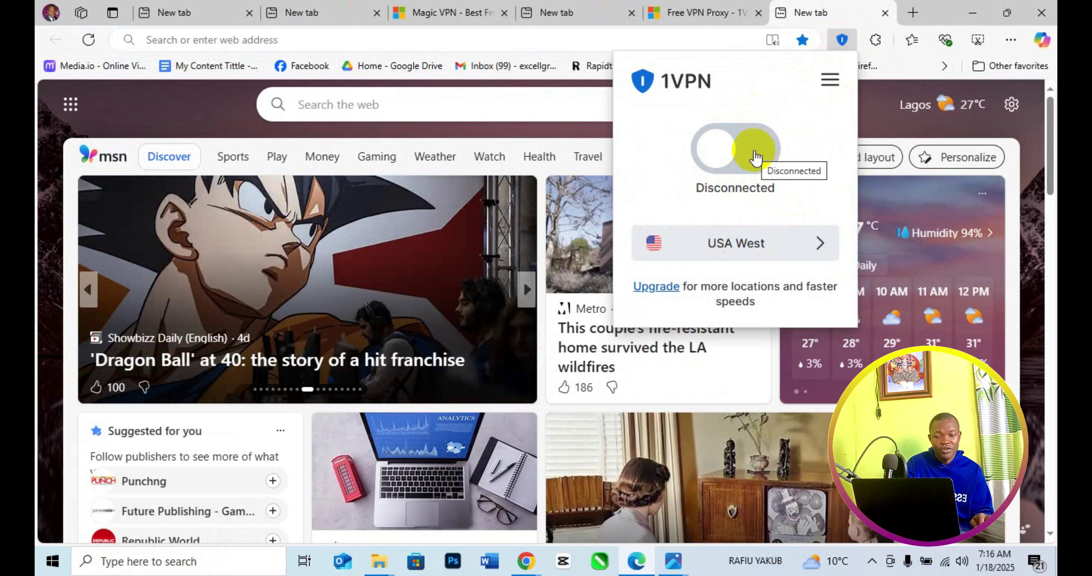
click(762, 162)
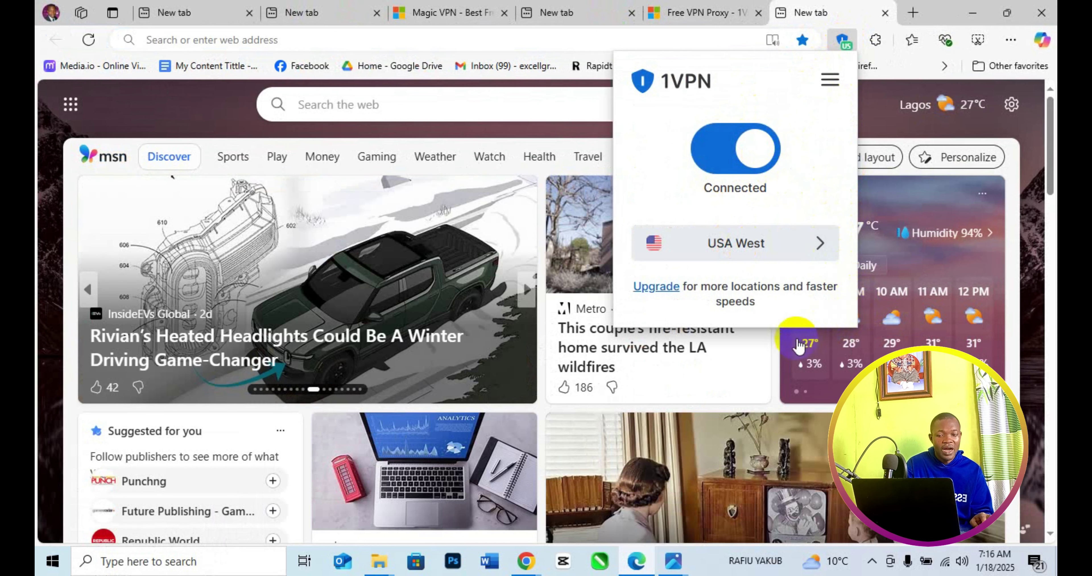
Step: Open 1VPN's Locations page, review the server countries on offer, and close the extension without changing the location
click(851, 45)
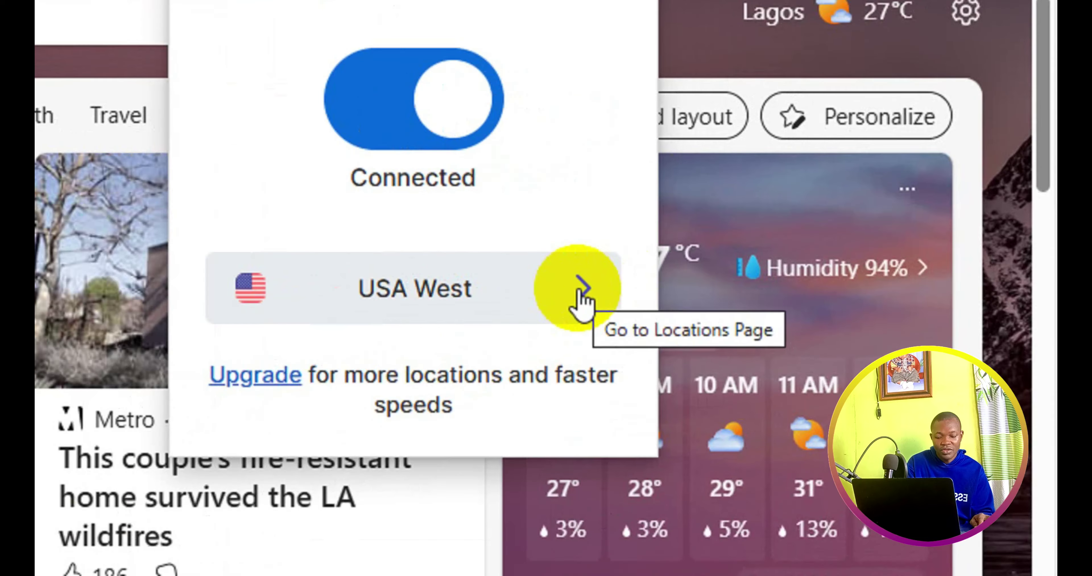
double_click(819, 250)
scroll(746, 189, down, 5)
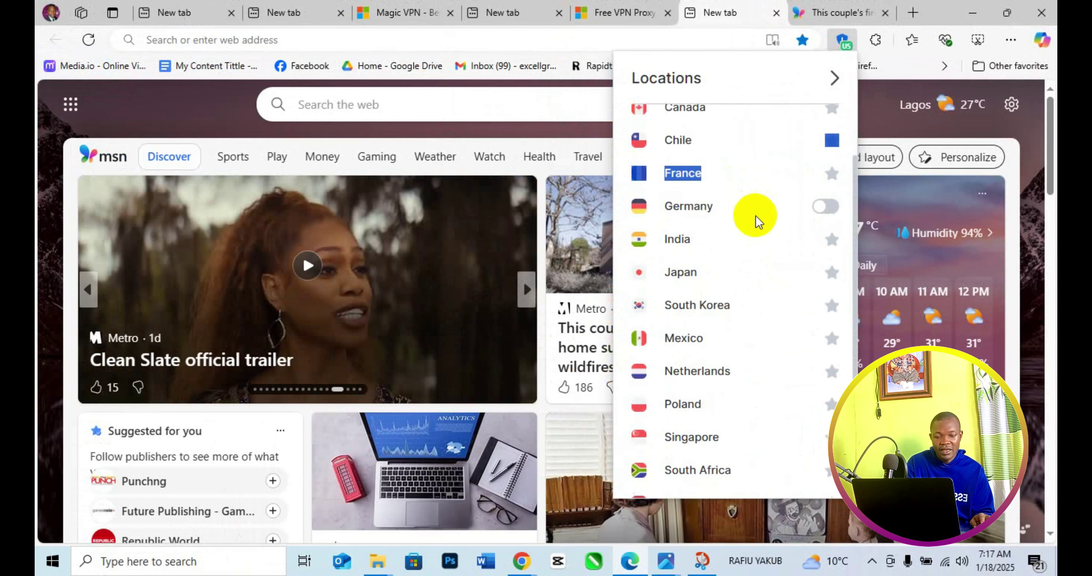
scroll(750, 339, up, 5)
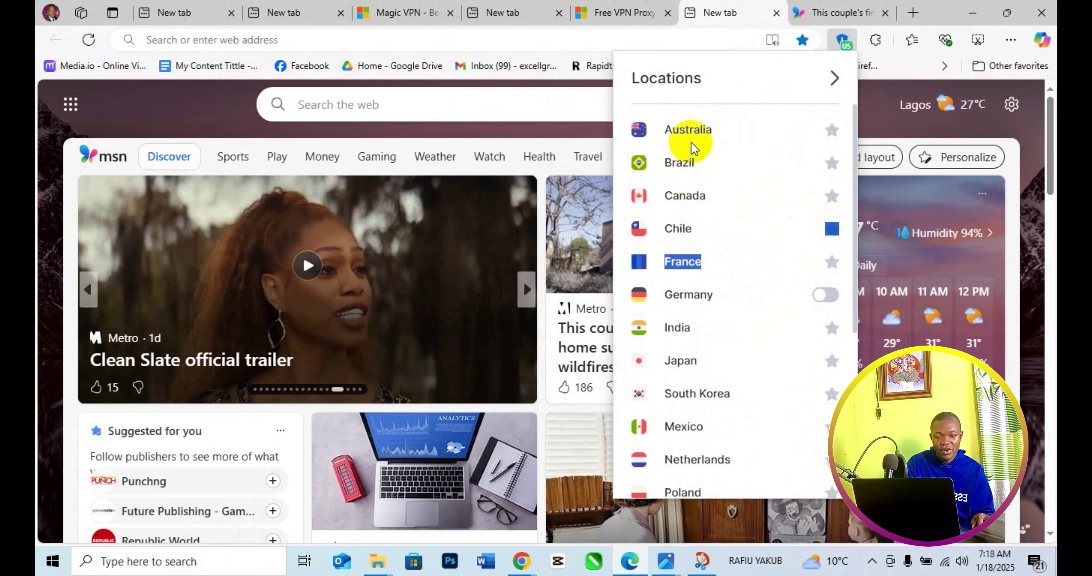
scroll(713, 333, down, 1)
scroll(714, 334, down, 5)
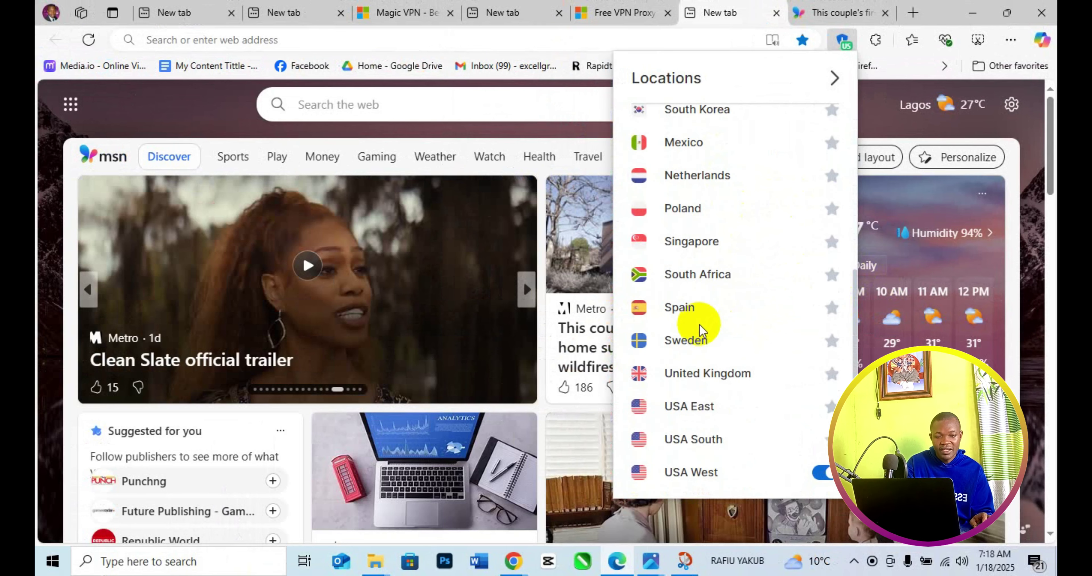
click(889, 72)
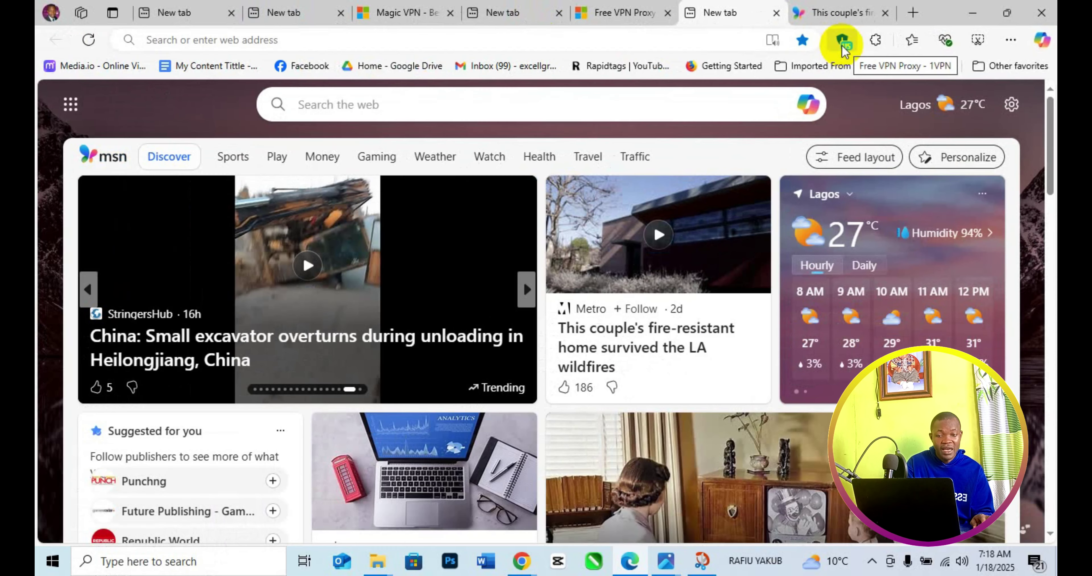
Step: Search the web from the new tab page for the suggested query "naia football"
click(448, 103)
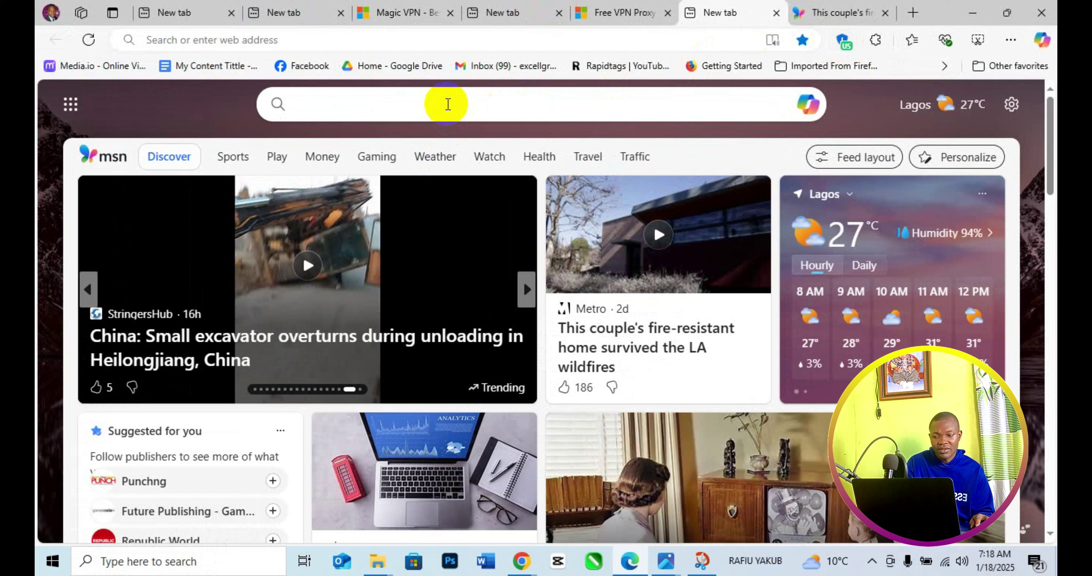
text(n)
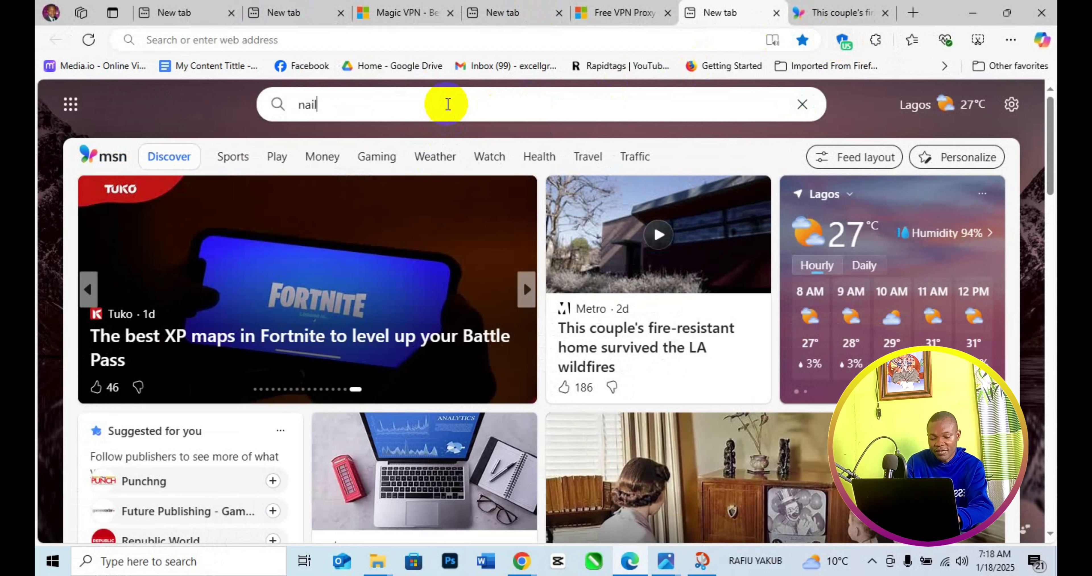
text(ail)
key(BackSpace)
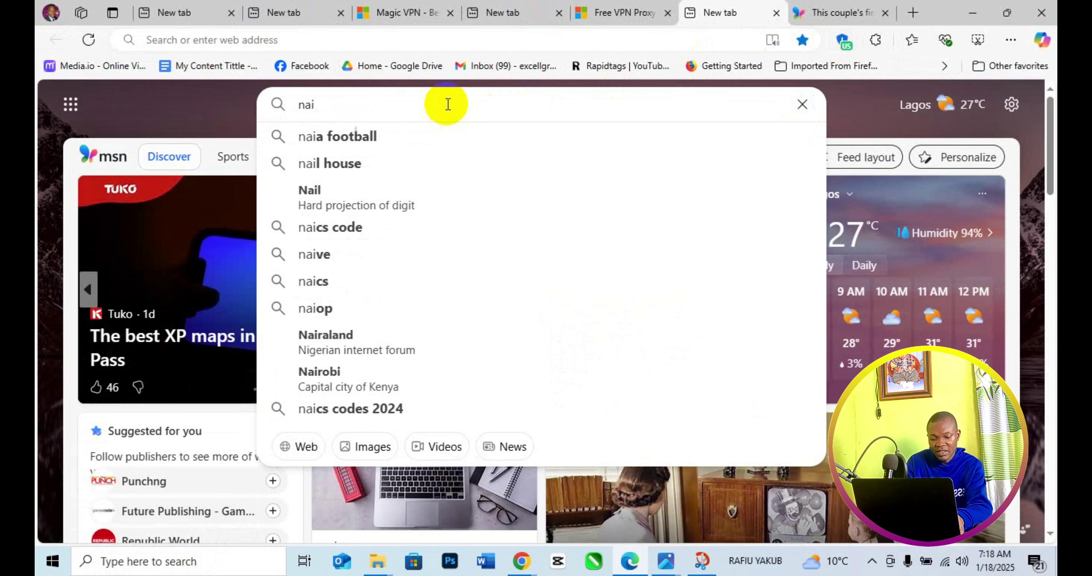
click(453, 142)
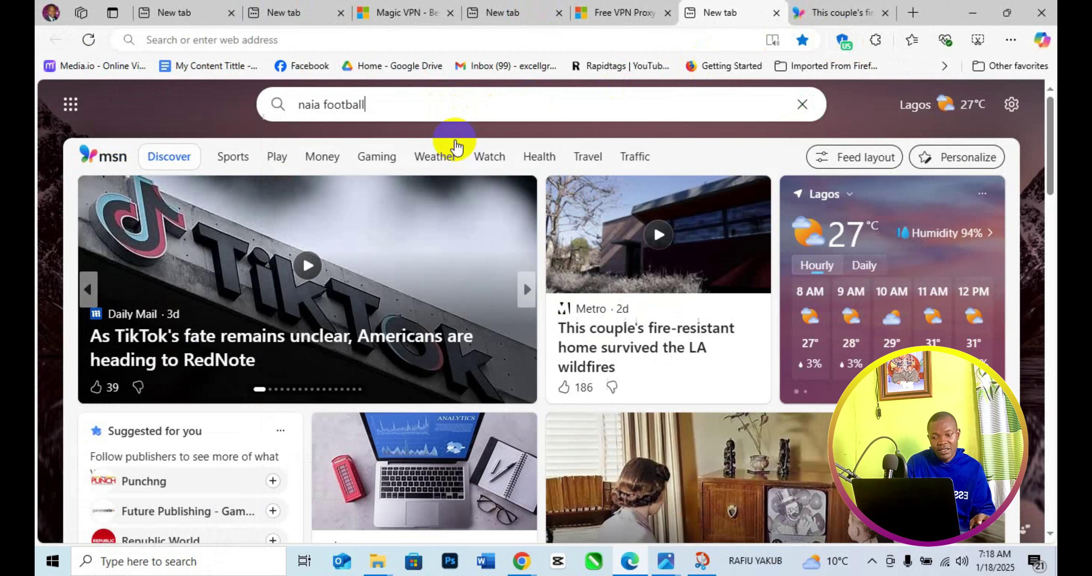